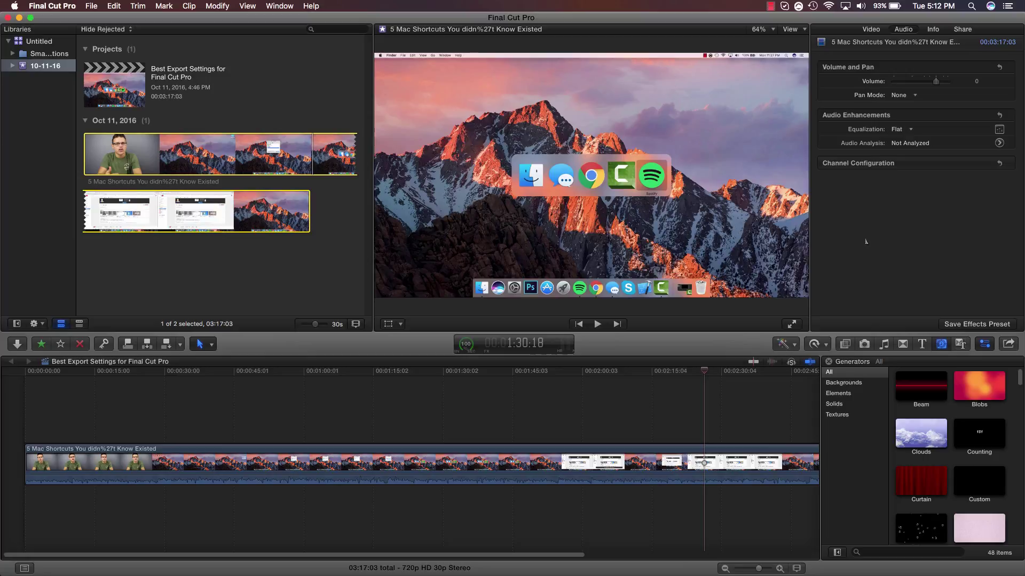
# Share the selected clip as a Master File and show its export settings
pyautogui.click(815, 33)
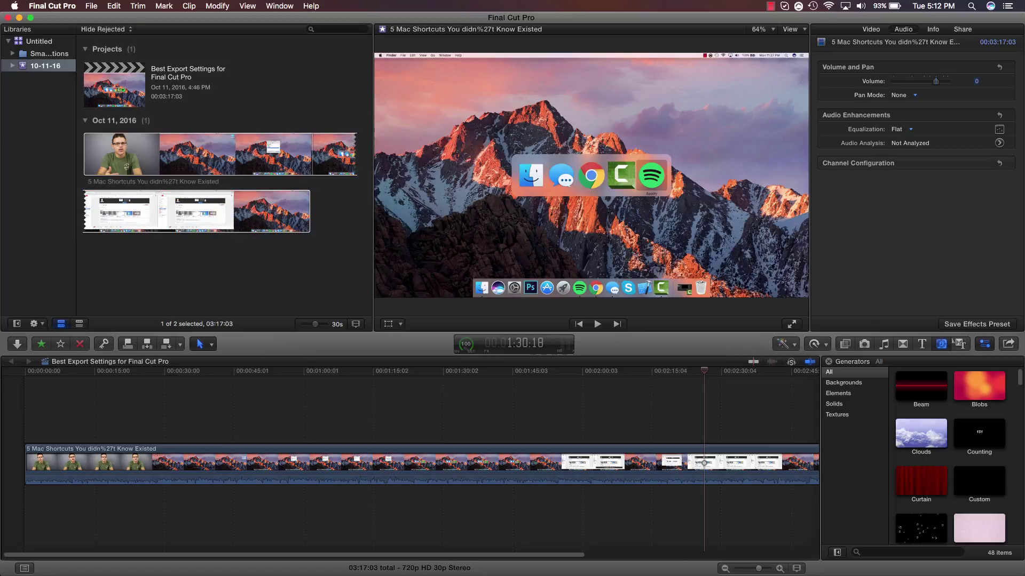
pyautogui.click(1008, 344)
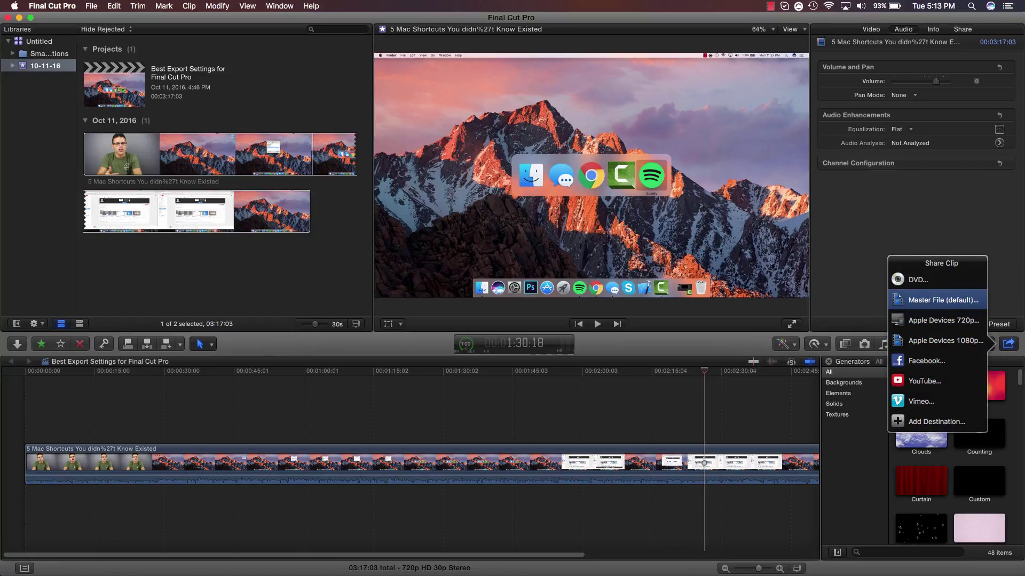
pyautogui.click(943, 300)
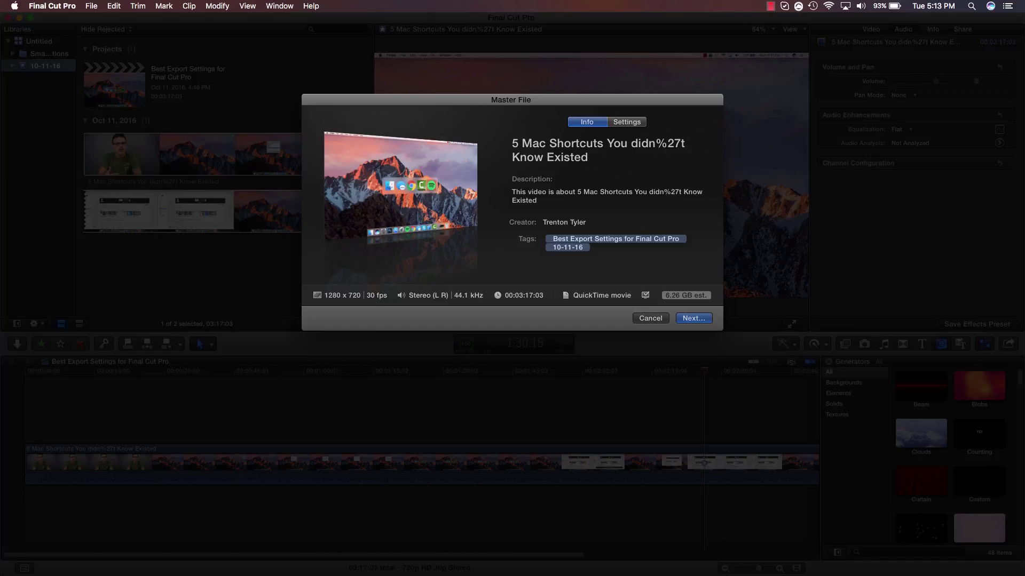
pyautogui.click(564, 222)
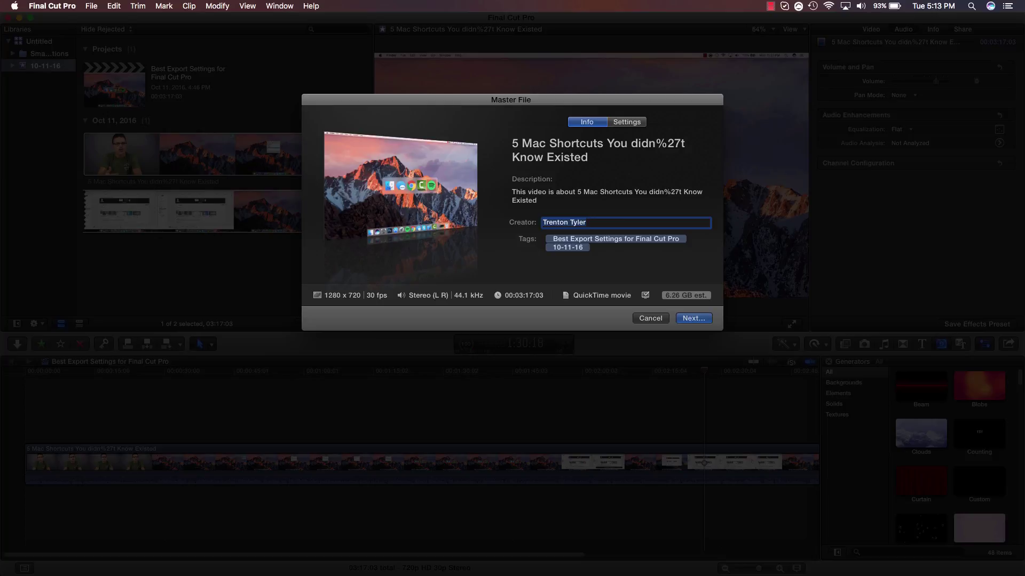
pyautogui.click(626, 121)
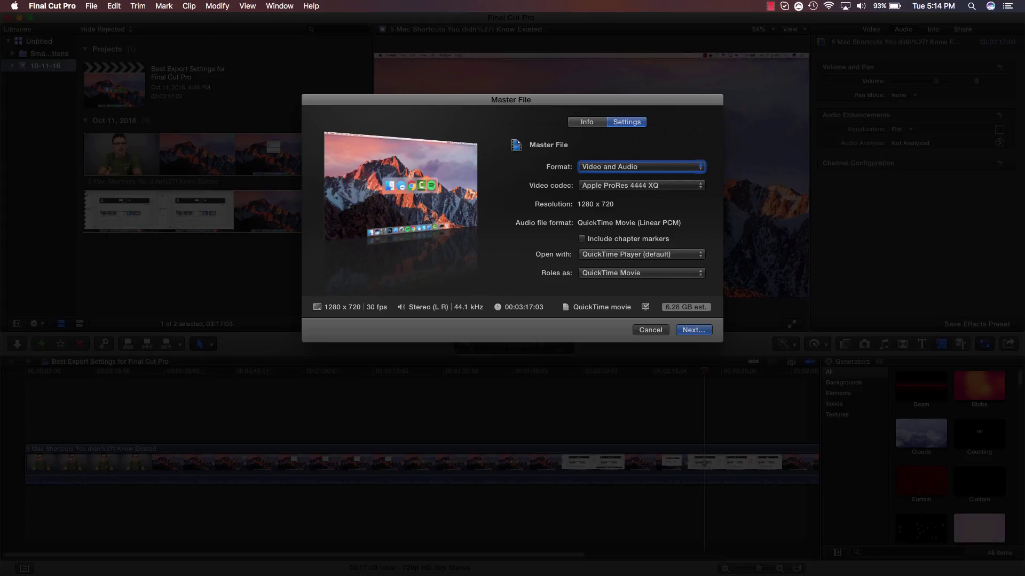
# Try Source - Apple ProRes 422 as the master file's video codec and return it to Apple ProRes 4444 XQ
pyautogui.click(640, 185)
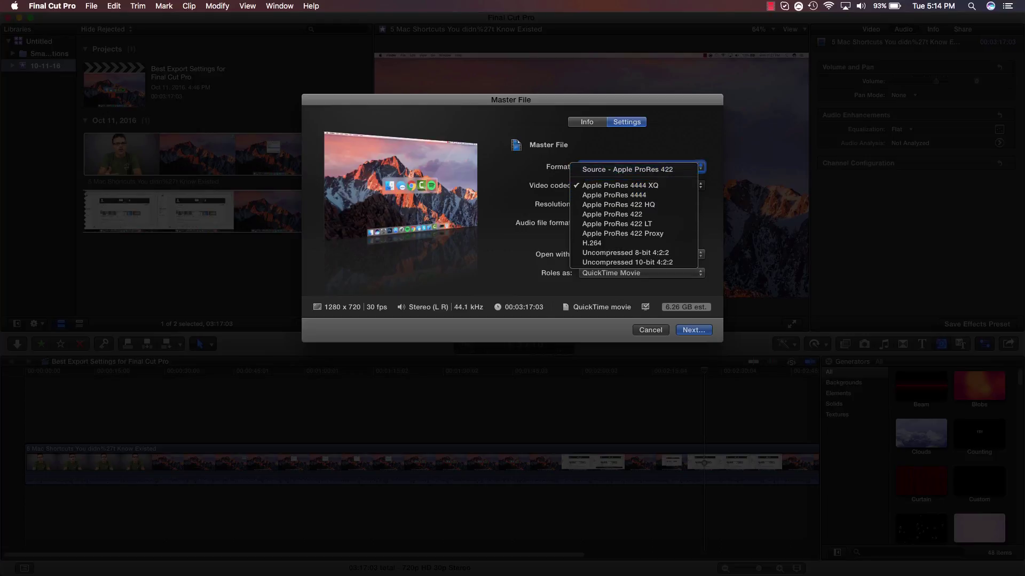
pyautogui.press('Return')
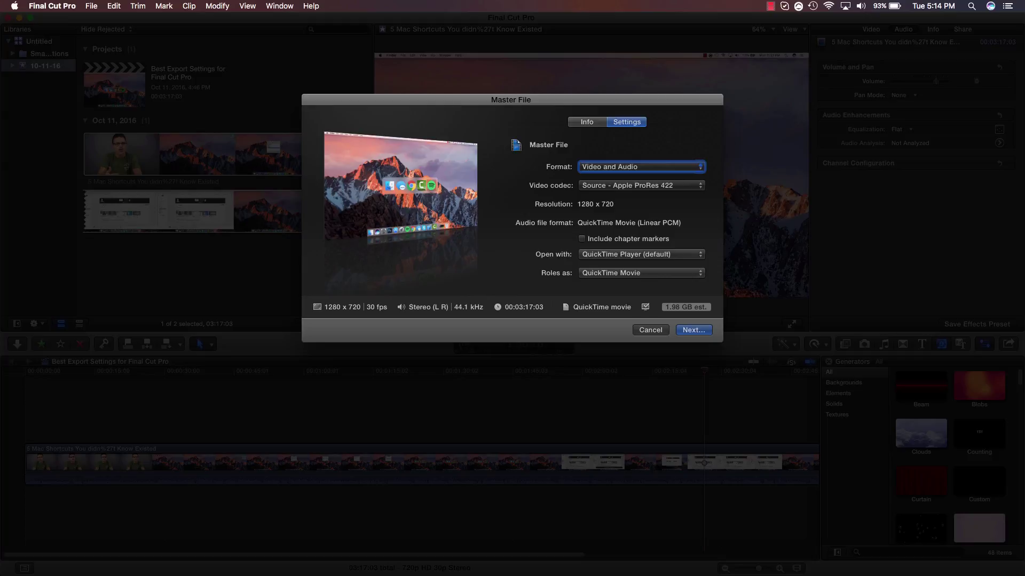
pyautogui.click(641, 185)
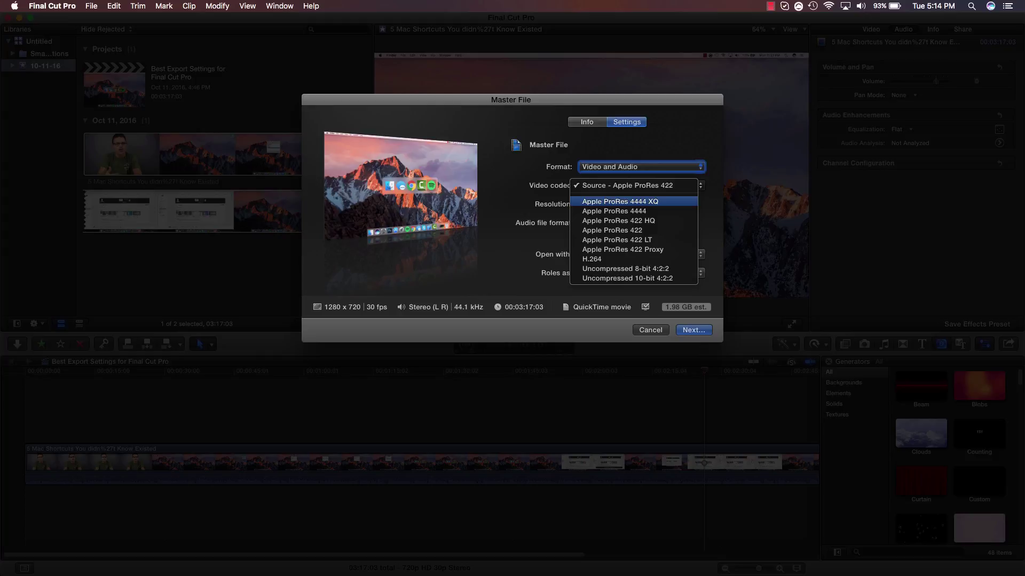
pyautogui.click(619, 201)
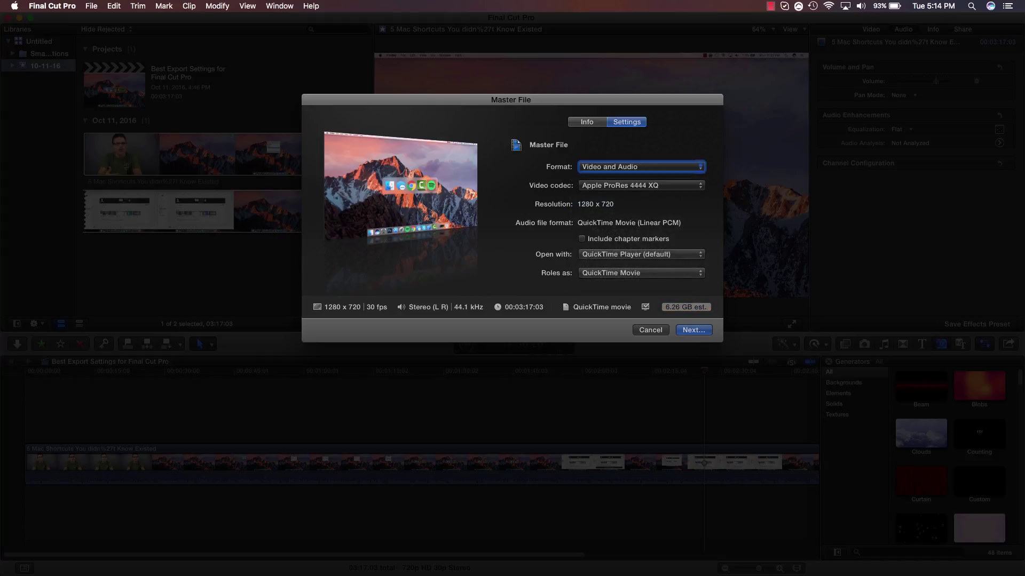
# Keep the format as Video and Audio and change the video codec to H.264
pyautogui.click(640, 167)
pyautogui.press('Return')
pyautogui.click(640, 185)
pyautogui.press('Up')
pyautogui.press('Up')
pyautogui.press('Up')
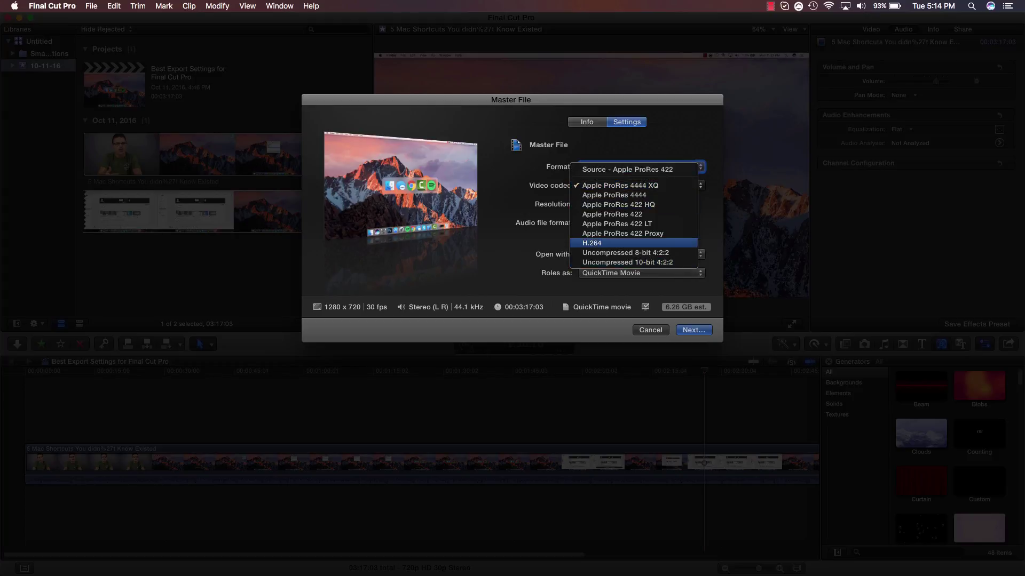
pyautogui.press('Return')
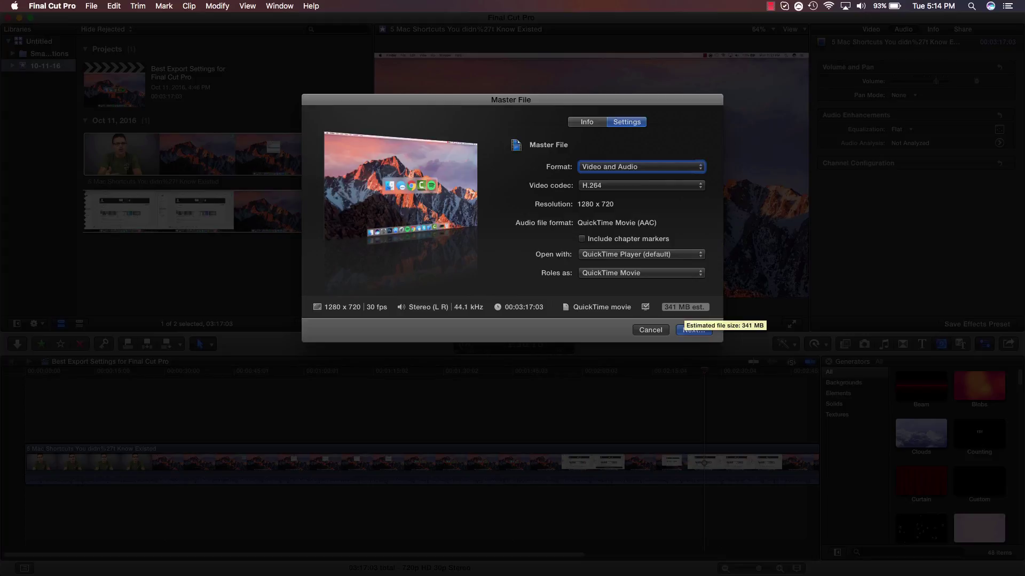
# Try Apple ProRes 4444 XQ and Source - Apple ProRes 422 as the video codec to compare the estimated file sizes
pyautogui.click(641, 185)
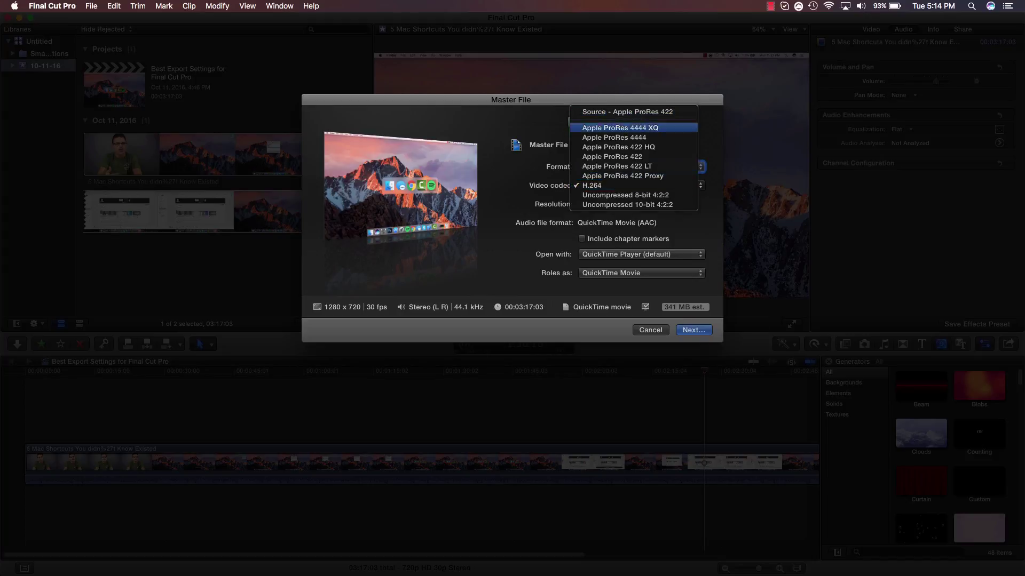
pyautogui.press('Return')
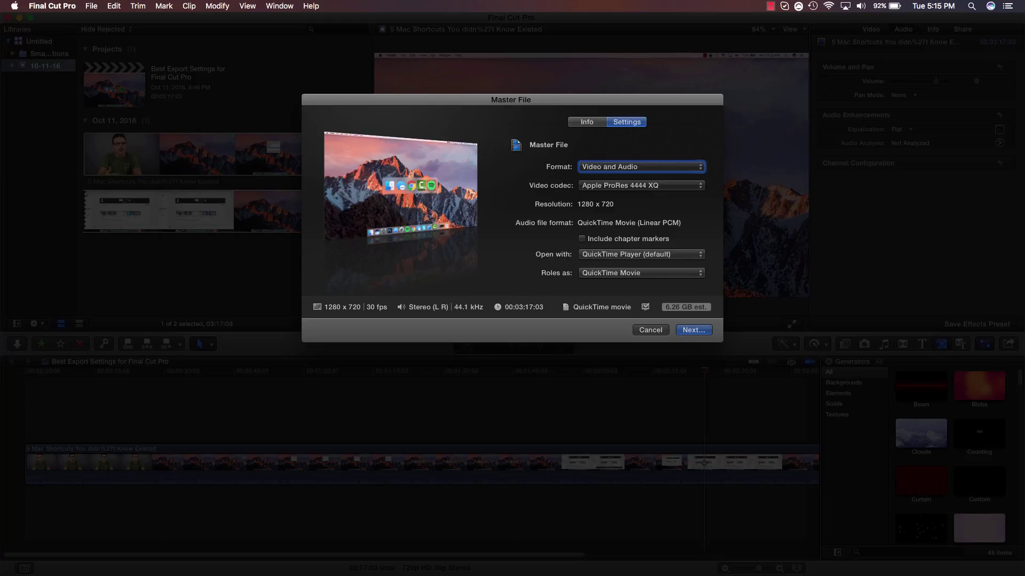
pyautogui.click(640, 185)
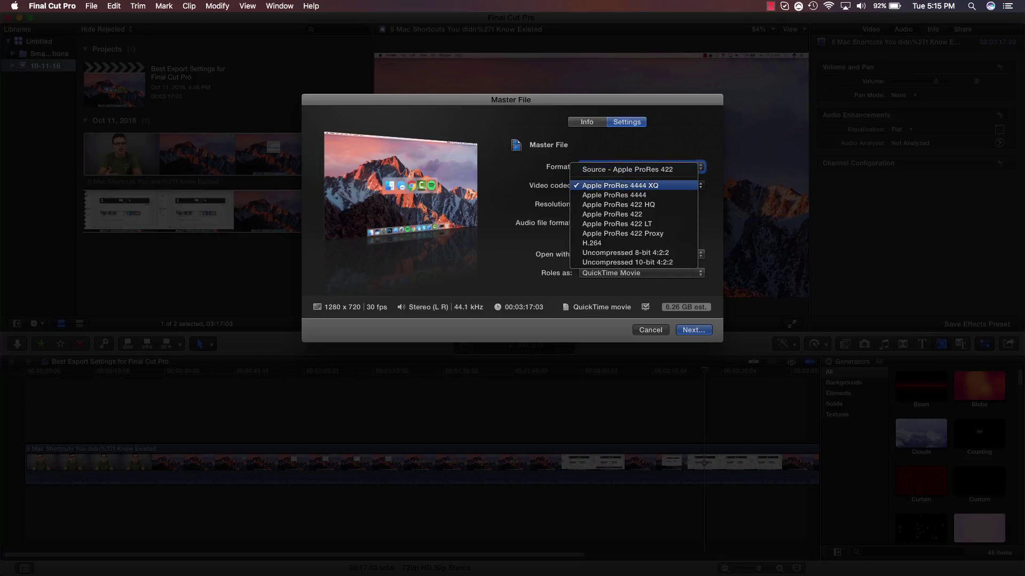
pyautogui.press('Up')
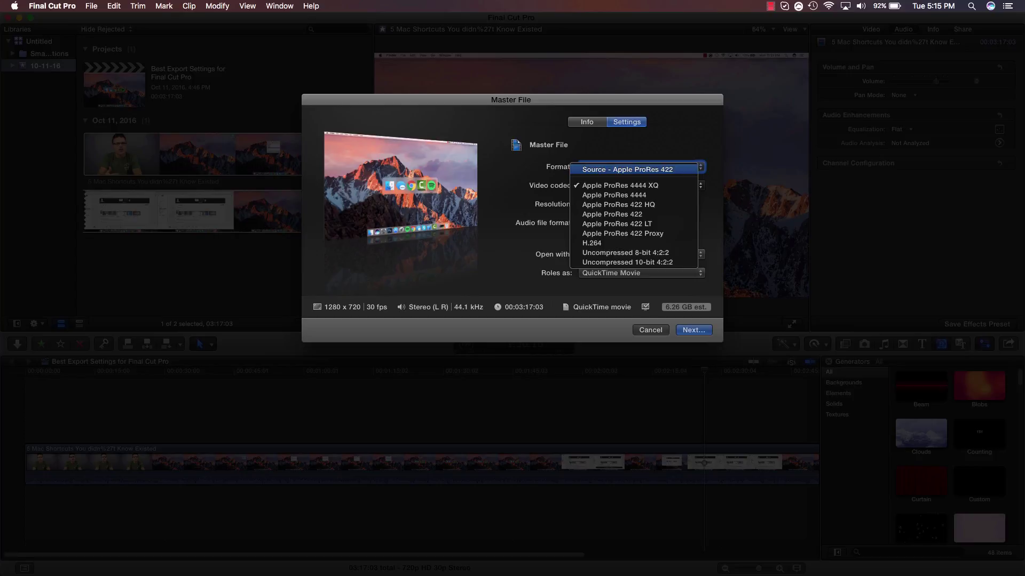
pyautogui.press('Return')
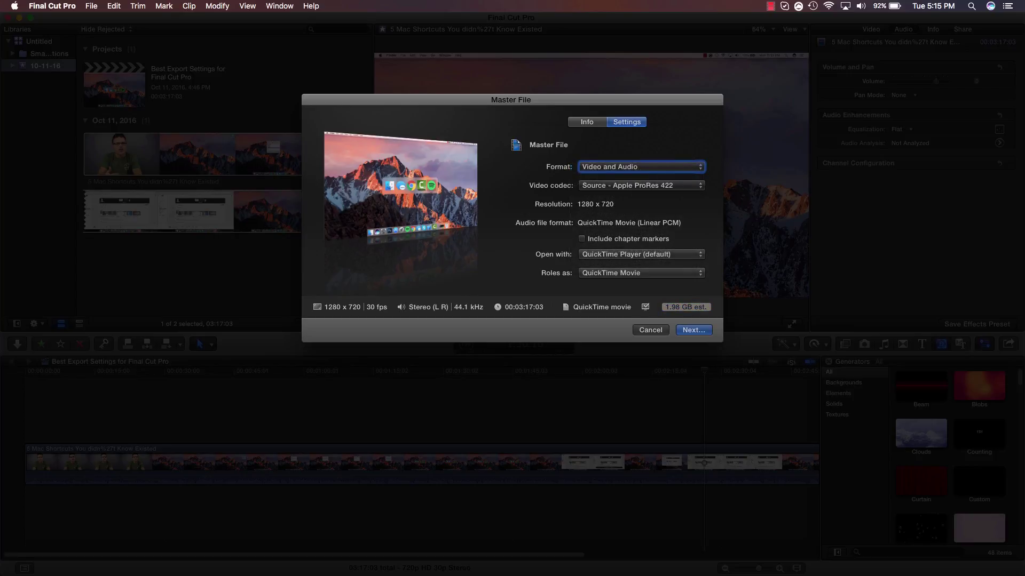
# Set the master file's video codec to H.264 and save the export to the Desktop under the suggested file name
pyautogui.click(640, 185)
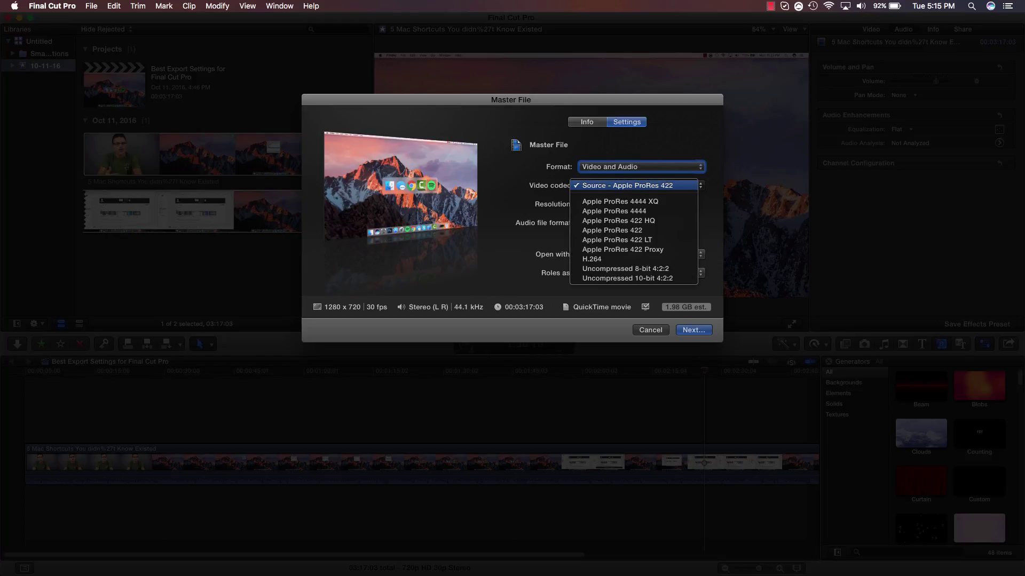
pyautogui.press('Down')
pyautogui.press('Down')
pyautogui.press('Down')
pyautogui.press('Down')
pyautogui.press('Down')
pyautogui.press('Down')
pyautogui.press('Down')
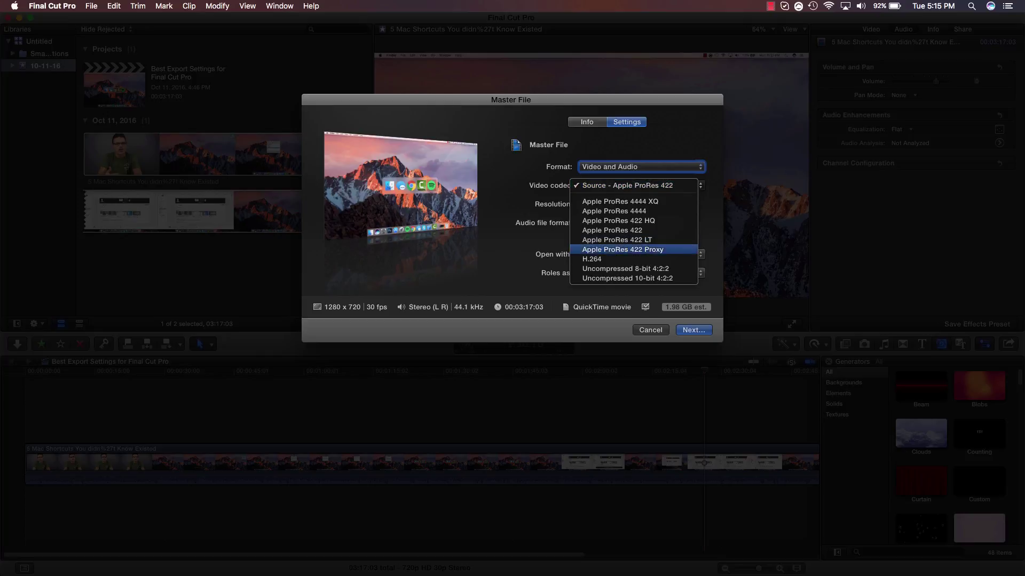
pyautogui.press('Return')
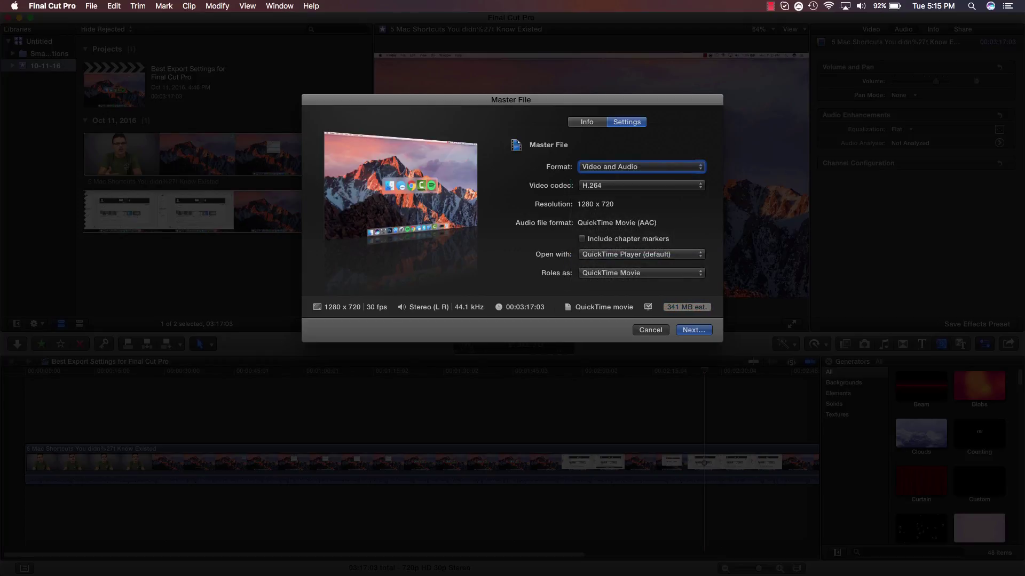
pyautogui.press('Return')
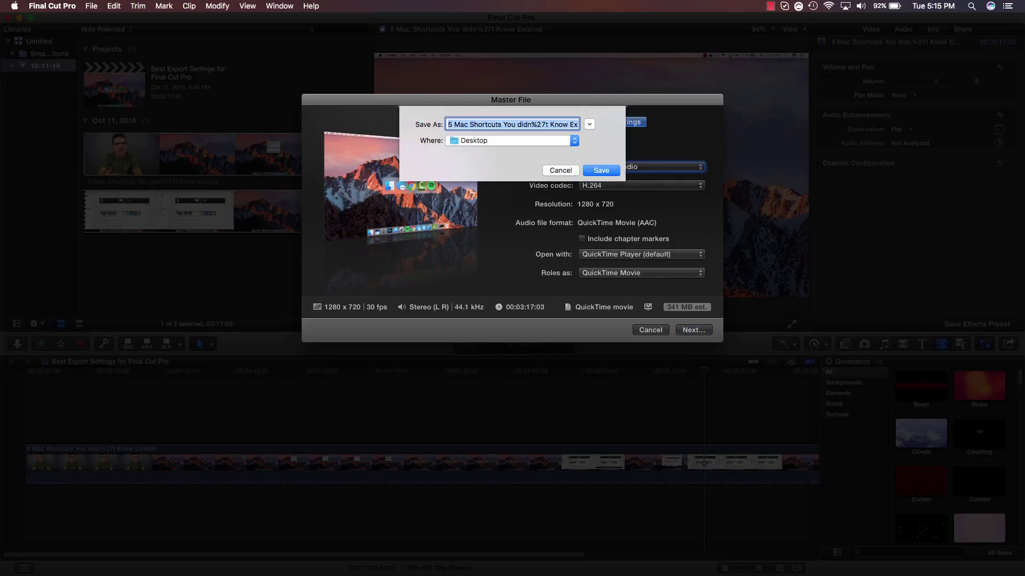
pyautogui.press('Return')
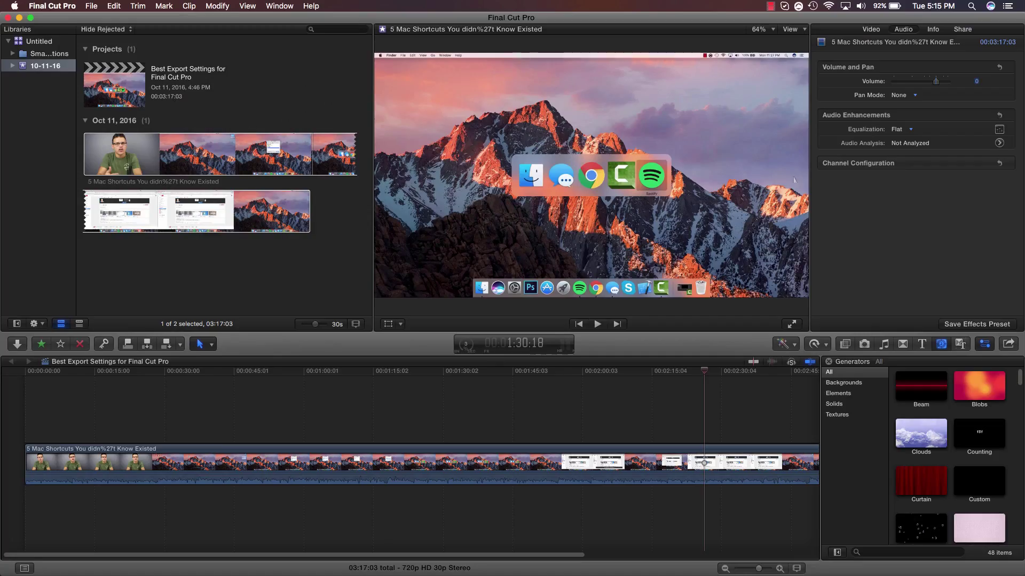